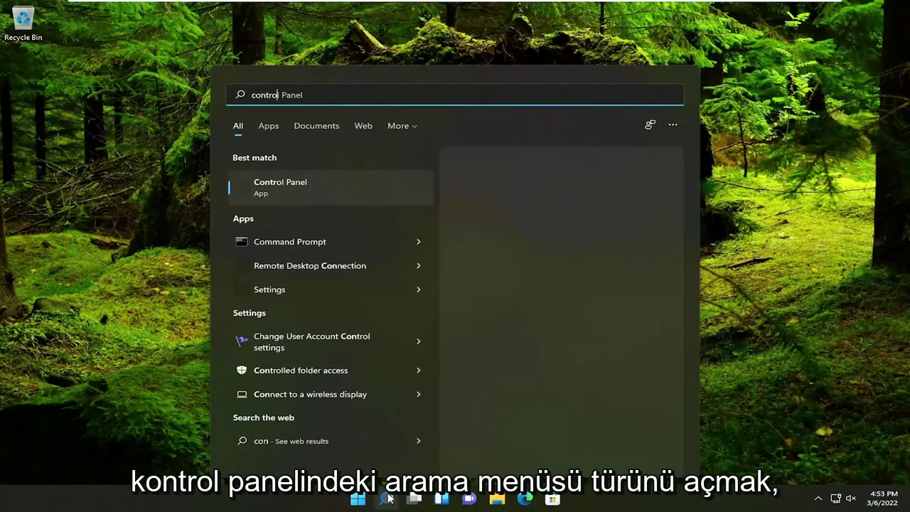
Find and open Control Panel, view it by Category, and go to the Network and Sharing Center.
{"action": "type", "text": "el"}
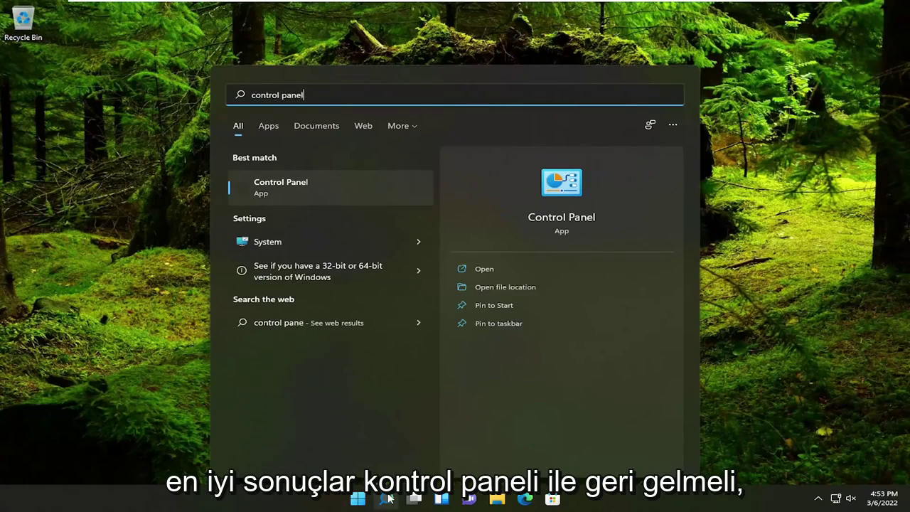
{"action": "left_click", "coordinate": [281, 187]}
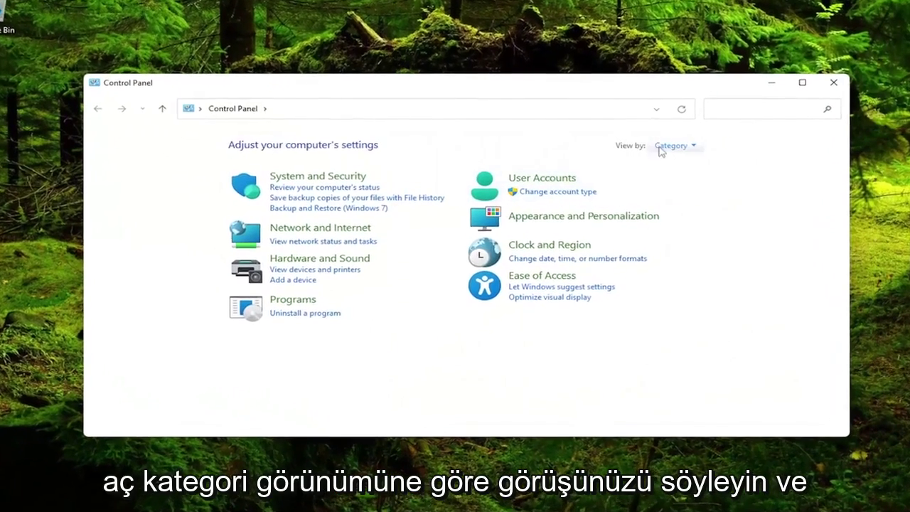
{"action": "left_click", "coordinate": [653, 144]}
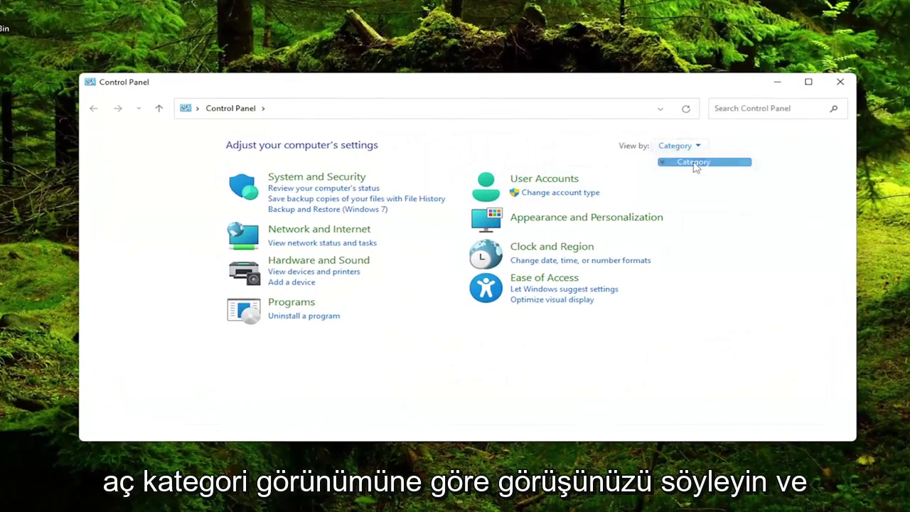
{"action": "left_click", "coordinate": [692, 162]}
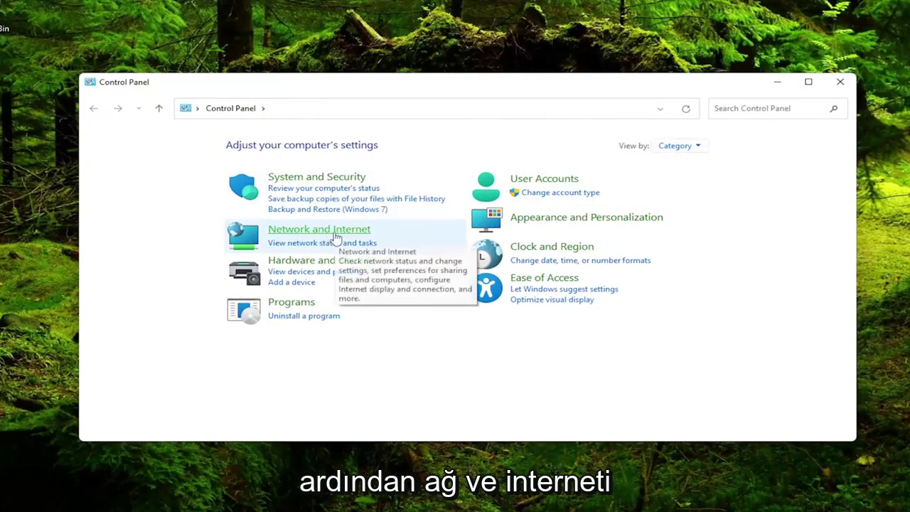
{"action": "left_click", "coordinate": [302, 232]}
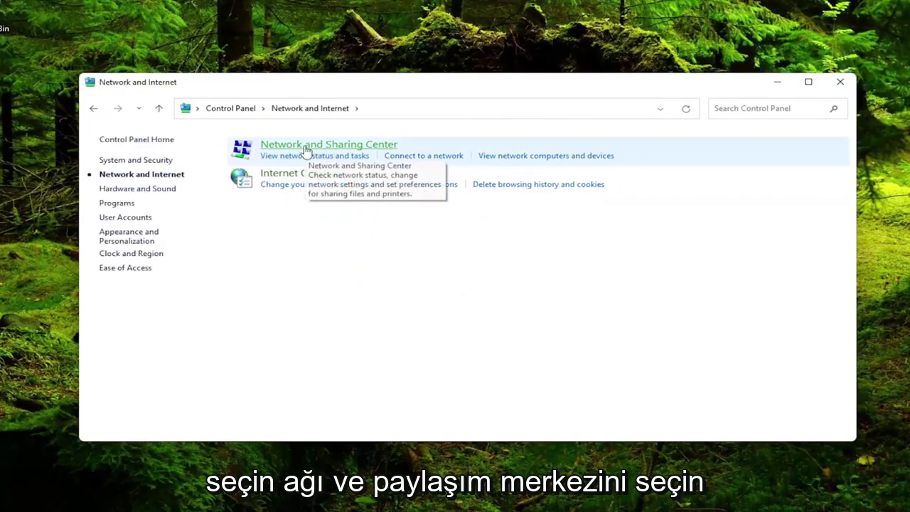
{"action": "left_click", "coordinate": [329, 147]}
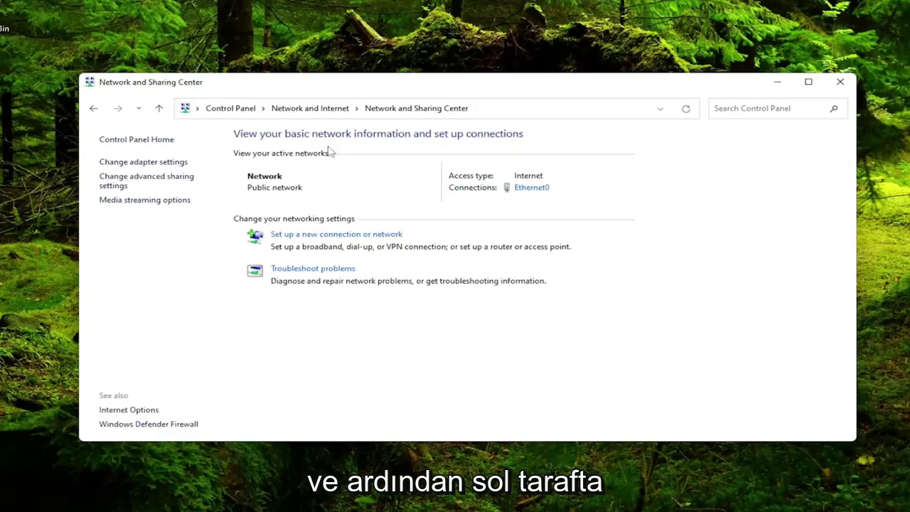
Turn on network discovery and file and printer sharing for the Guest or Public profile and save the changes.
{"action": "left_click", "coordinate": [126, 184]}
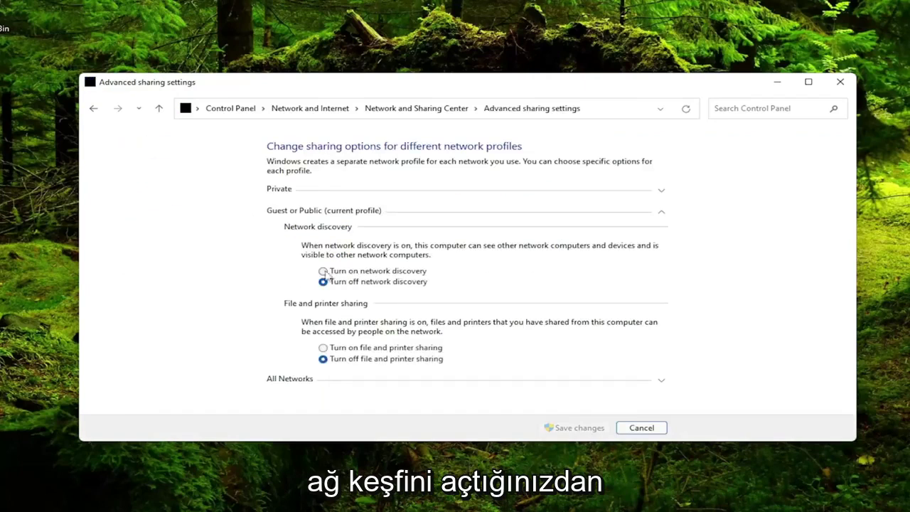
{"action": "left_click", "coordinate": [323, 271]}
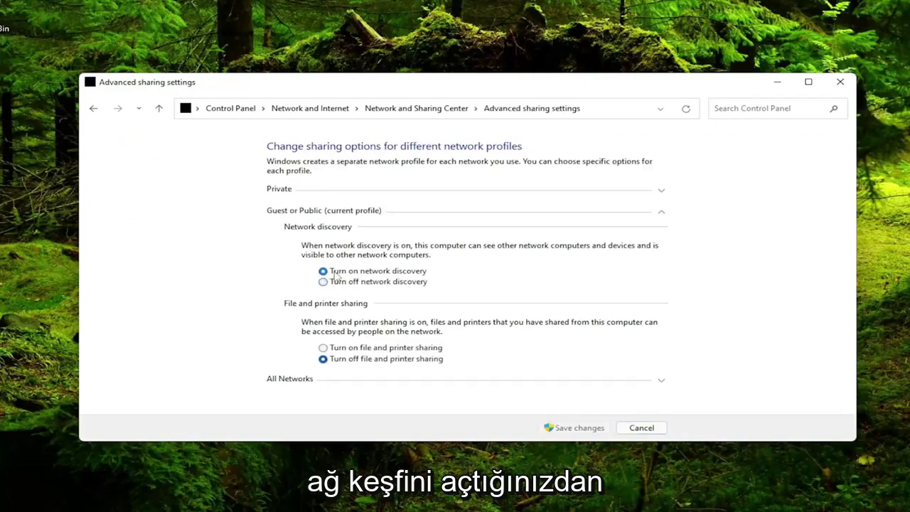
{"action": "left_click", "coordinate": [349, 348]}
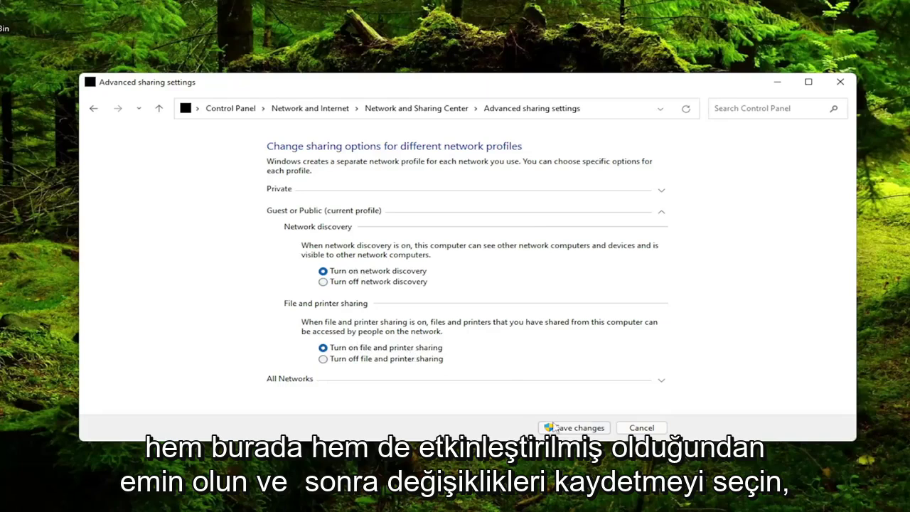
{"action": "left_click", "coordinate": [579, 427]}
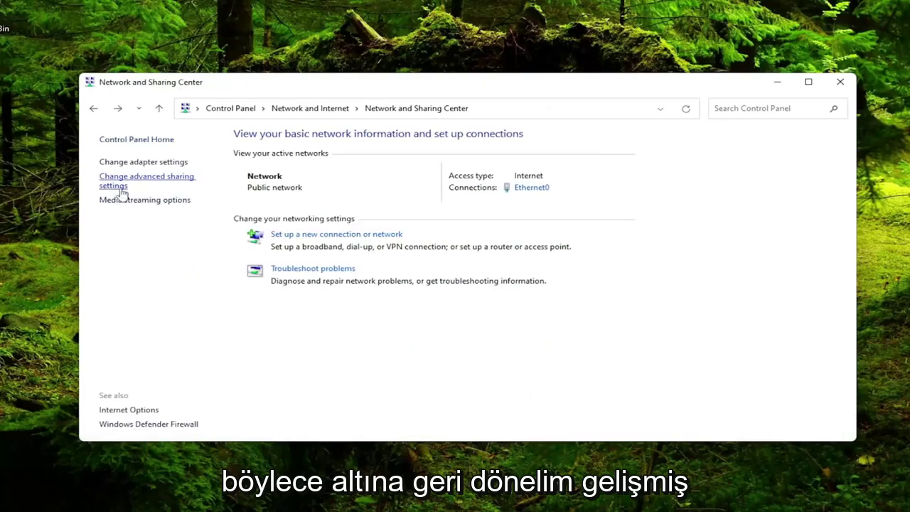
In the All Networks advanced sharing settings, turn on Public folder sharing, turn off password protected sharing, and save the changes.
{"action": "left_click", "coordinate": [169, 182]}
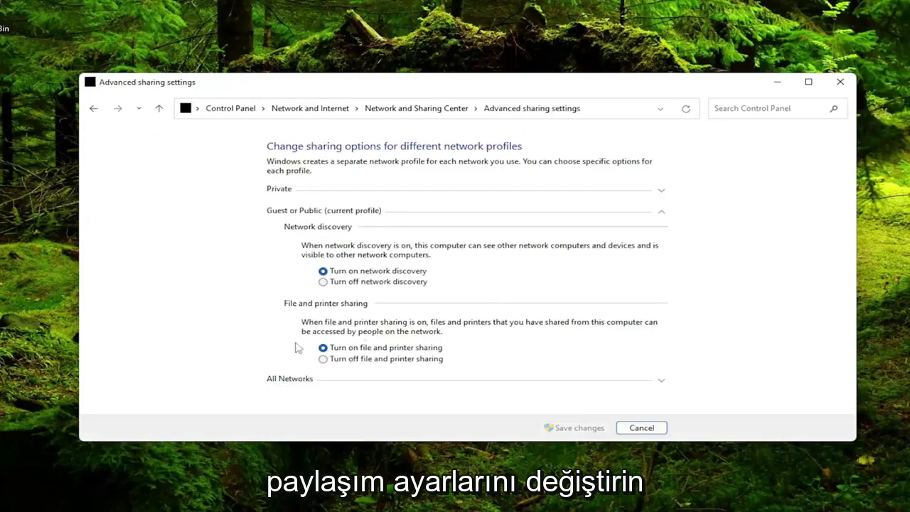
{"action": "left_click", "coordinate": [287, 380]}
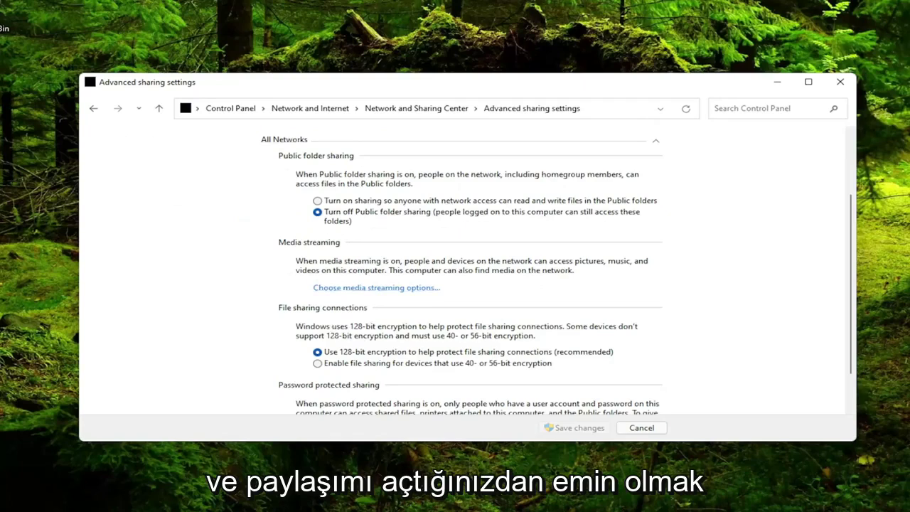
{"action": "left_click", "coordinate": [329, 204]}
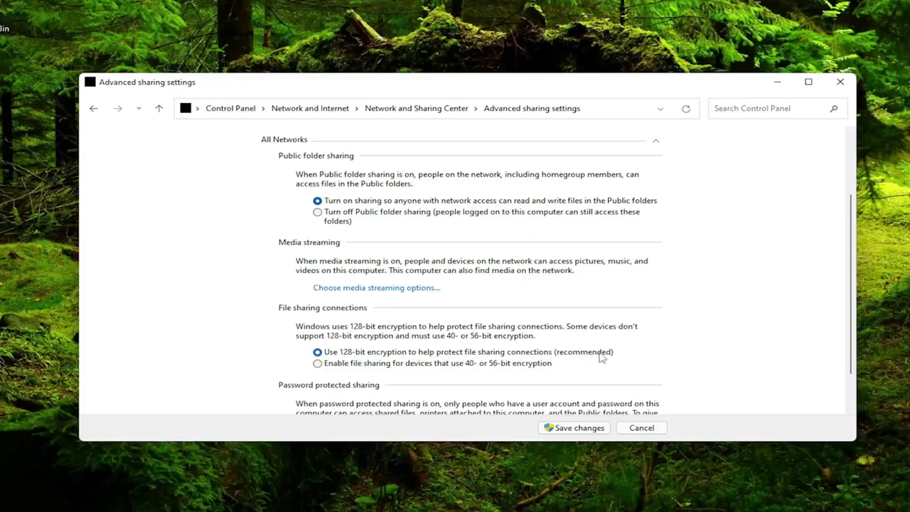
{"action": "scroll", "coordinate": [547, 316], "scroll_direction": "down", "scroll_amount": 2}
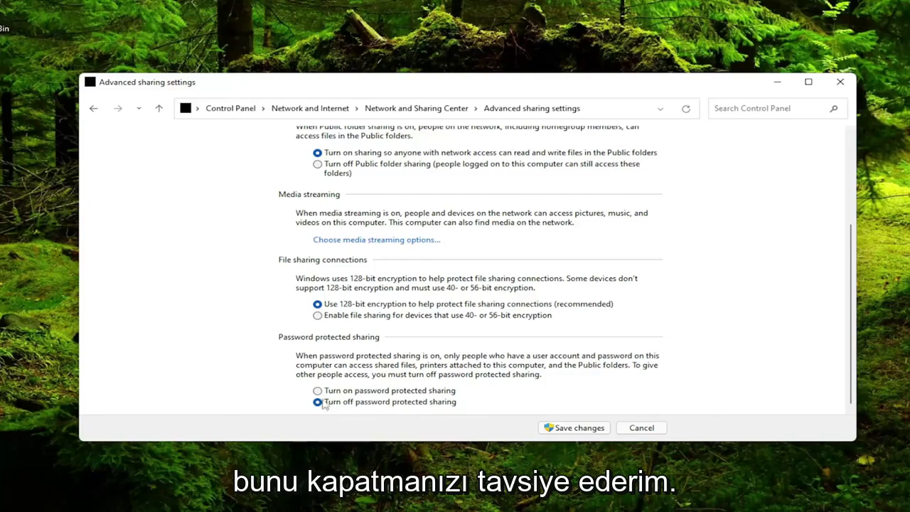
{"action": "left_click", "coordinate": [575, 427]}
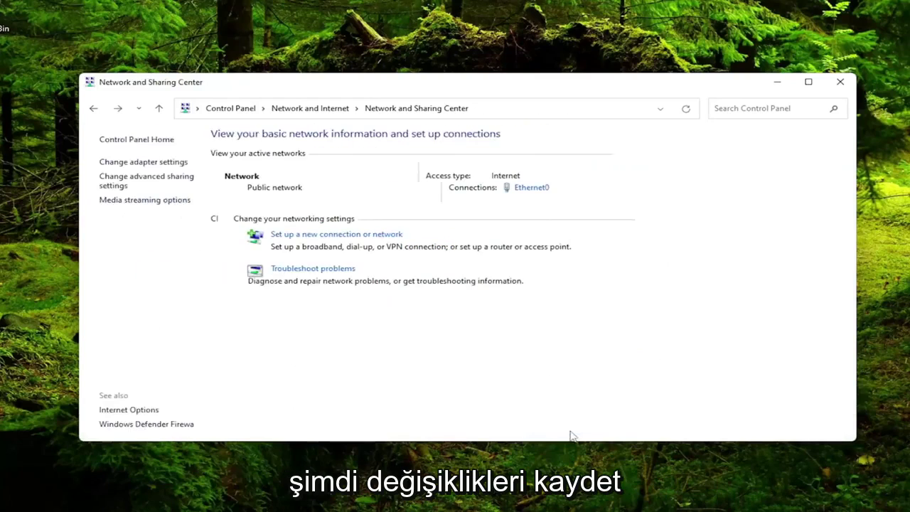
Open the properties of the Ethernet0 adapter from the network adapter settings.
{"action": "left_click", "coordinate": [142, 163]}
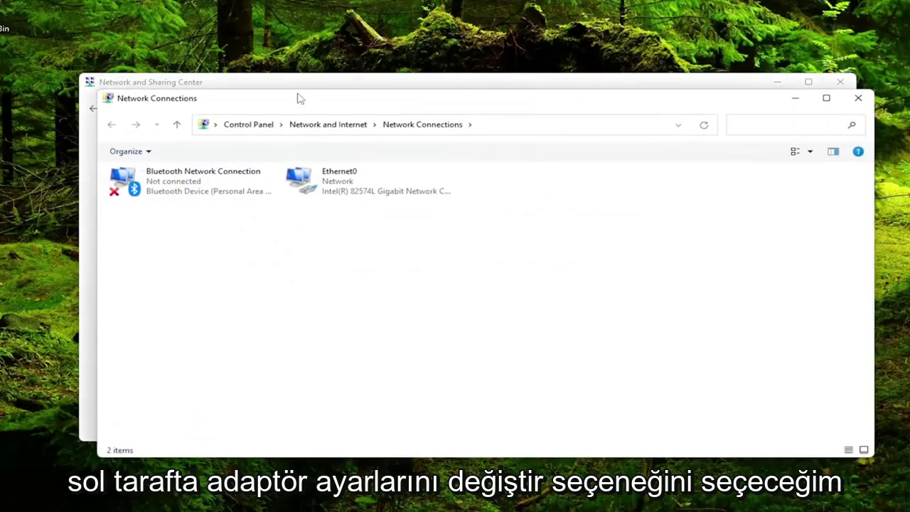
{"action": "left_click", "coordinate": [331, 162]}
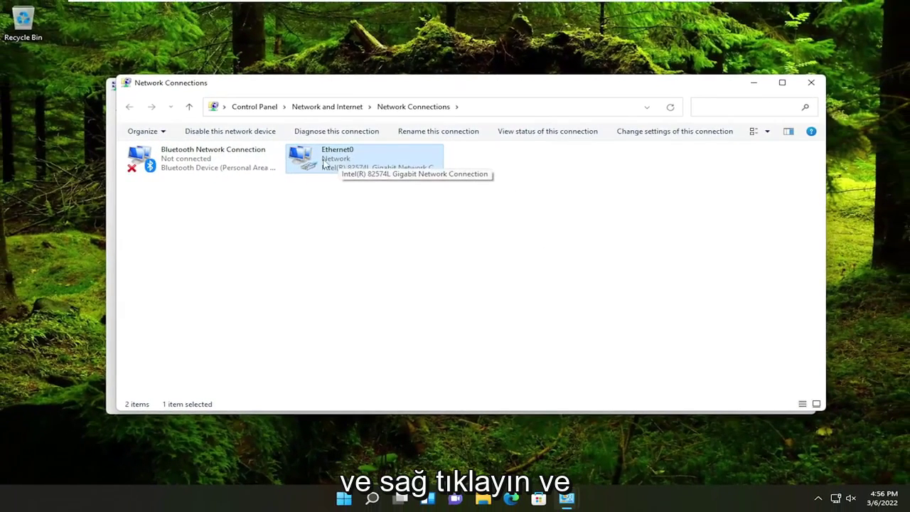
{"action": "right_click", "coordinate": [321, 165]}
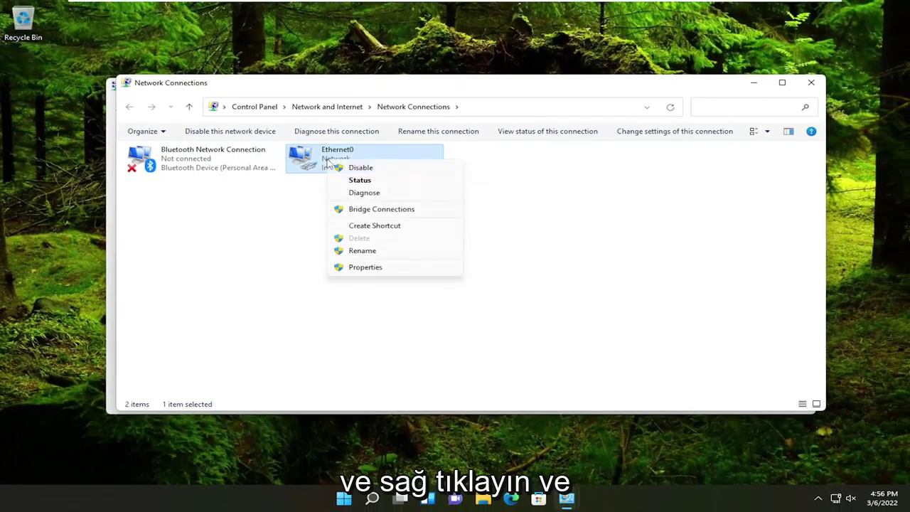
{"action": "left_click", "coordinate": [365, 267]}
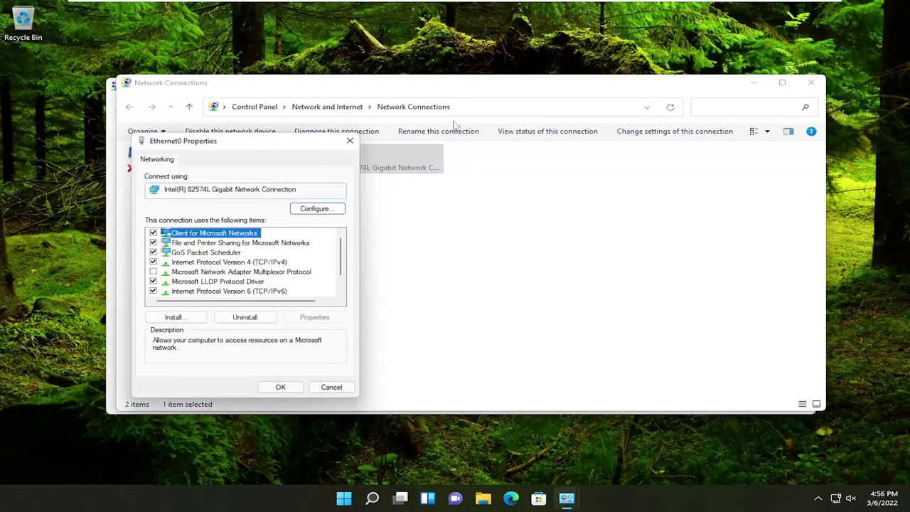
Check that Internet Protocol Version 4 obtains its IP and DNS server addresses automatically, accept the properties, and close the network windows.
{"action": "left_click_drag", "start_coordinate": [290, 149], "coordinate": [432, 124]}
{"action": "left_click", "coordinate": [366, 238]}
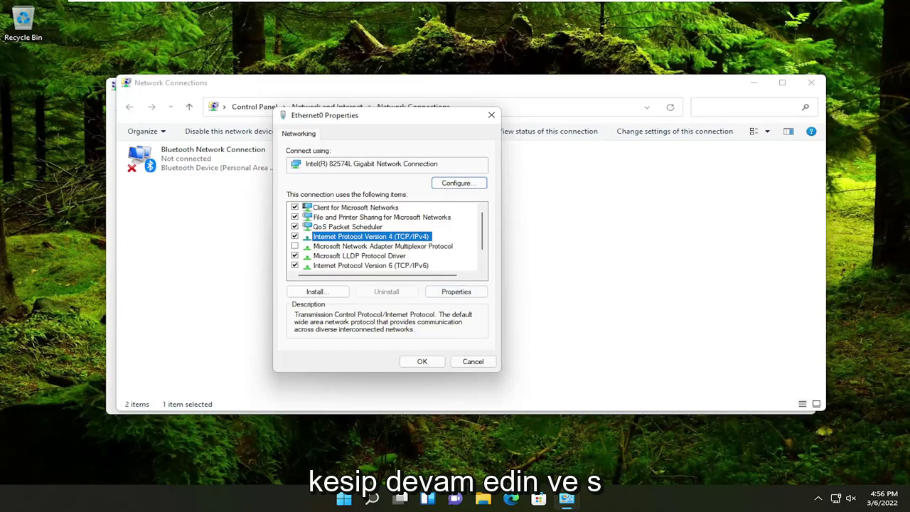
{"action": "left_click", "coordinate": [459, 293]}
{"action": "left_click_drag", "start_coordinate": [482, 162], "coordinate": [396, 123]}
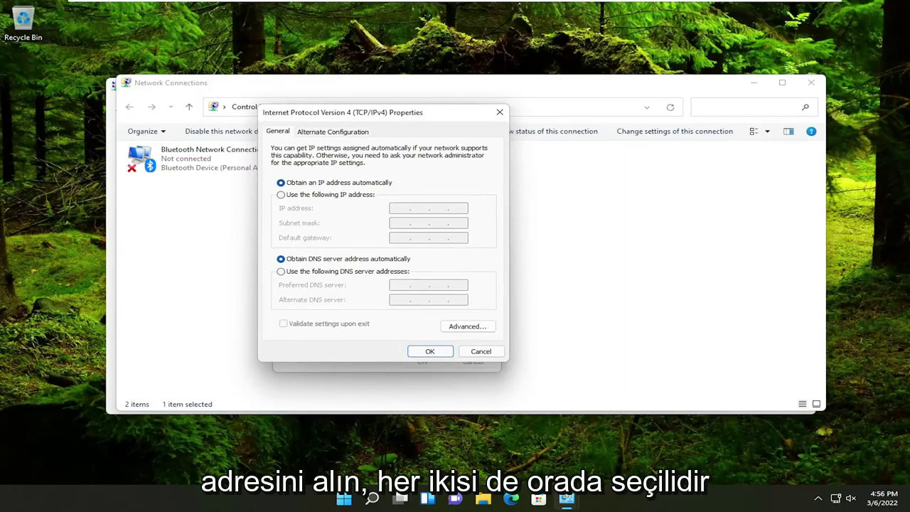
{"action": "left_click", "coordinate": [431, 351]}
{"action": "left_click", "coordinate": [424, 362]}
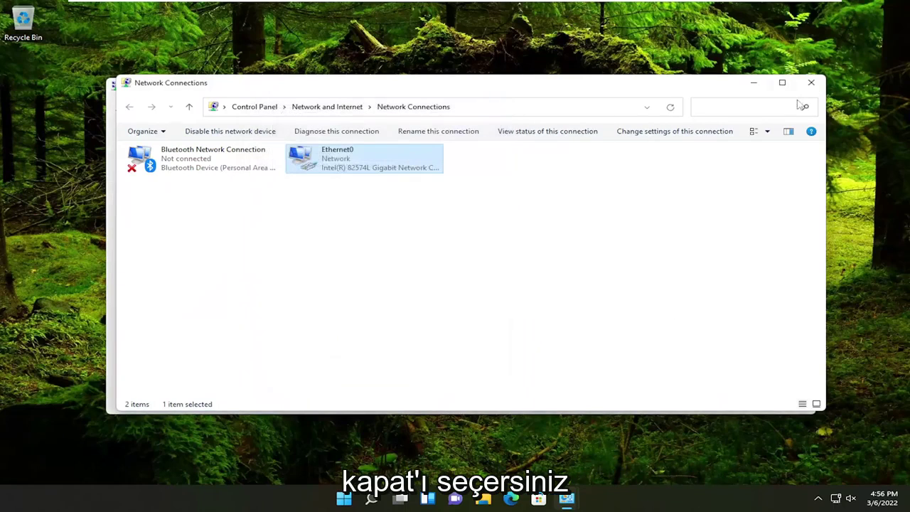
{"action": "left_click", "coordinate": [811, 82]}
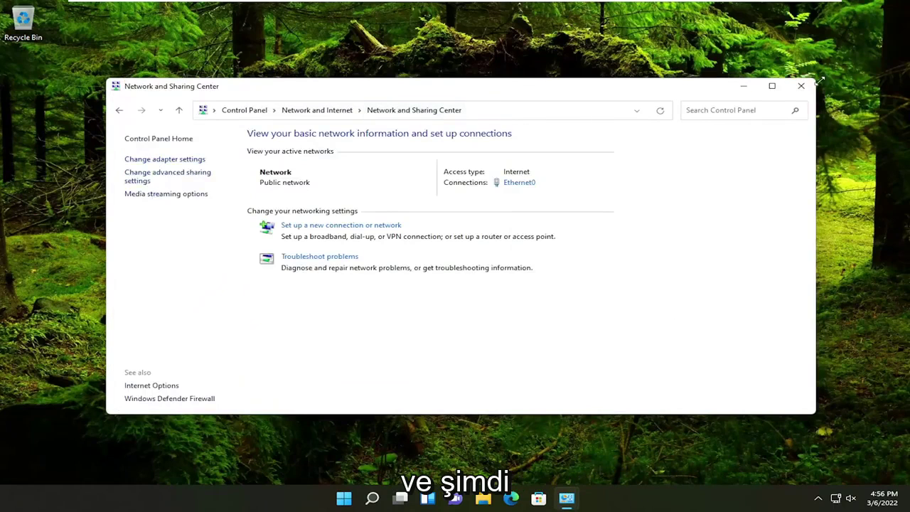
{"action": "left_click", "coordinate": [800, 86]}
Switch to File Explorer and share the Music folder in This PC over the network with specific people, using the listed owner account.
{"action": "left_click", "coordinate": [499, 500]}
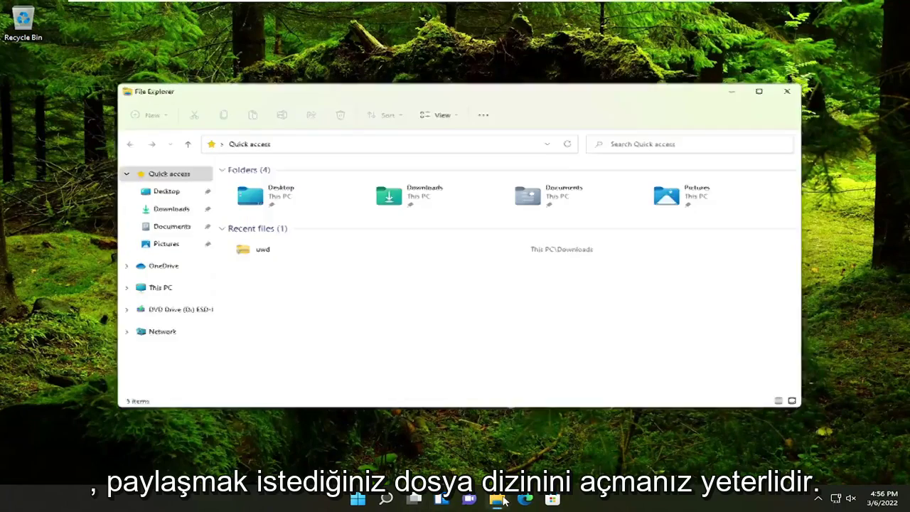
{"action": "left_click", "coordinate": [145, 292]}
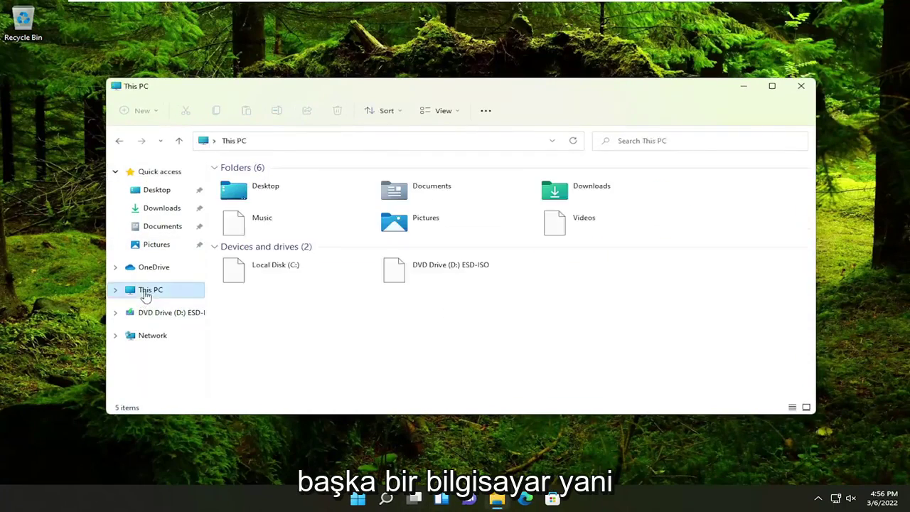
{"action": "left_click", "coordinate": [224, 229]}
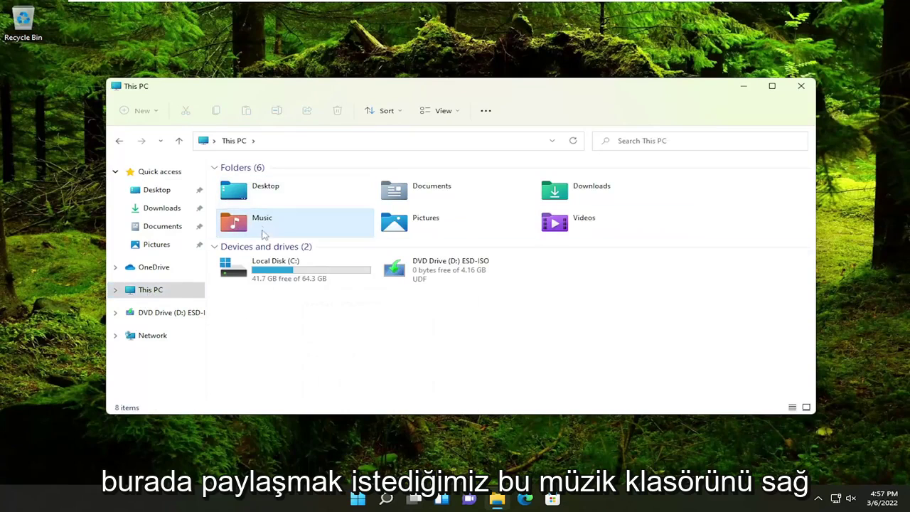
{"action": "right_click", "coordinate": [257, 222]}
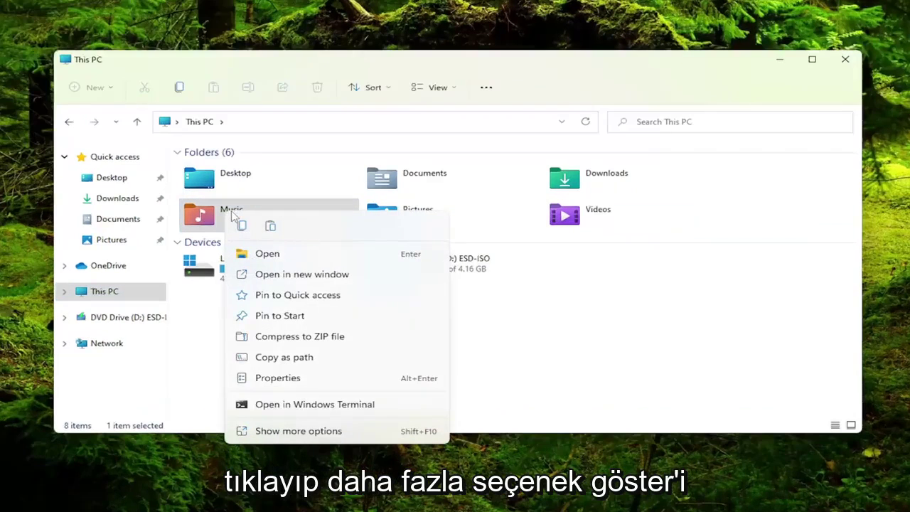
{"action": "left_click", "coordinate": [296, 437]}
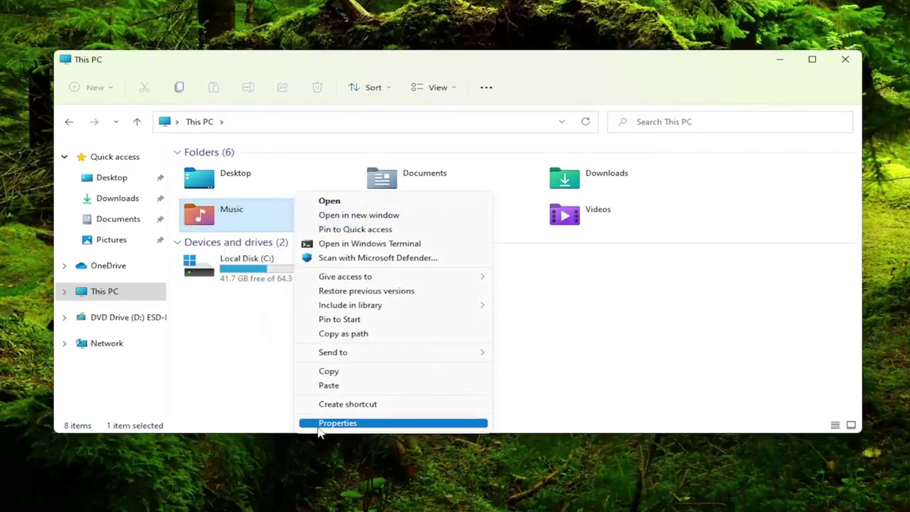
{"action": "mouse_move", "coordinate": [385, 282]}
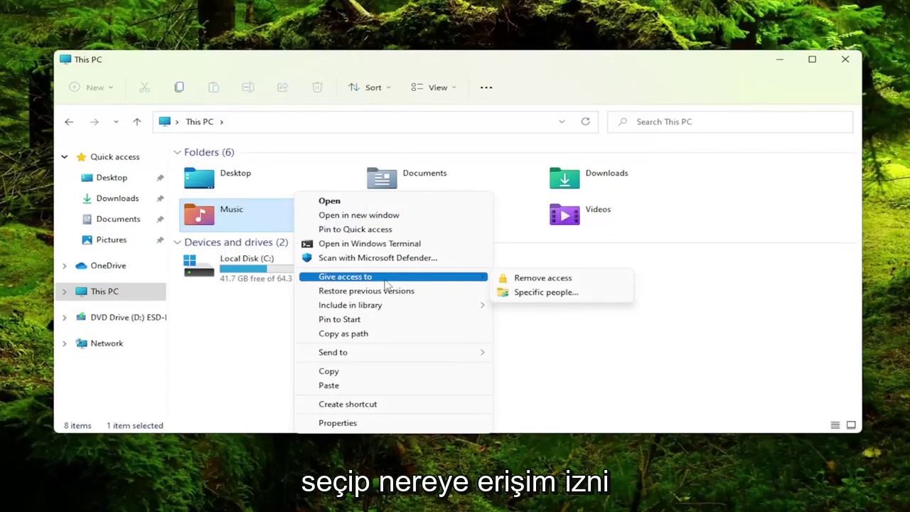
{"action": "left_click", "coordinate": [540, 293]}
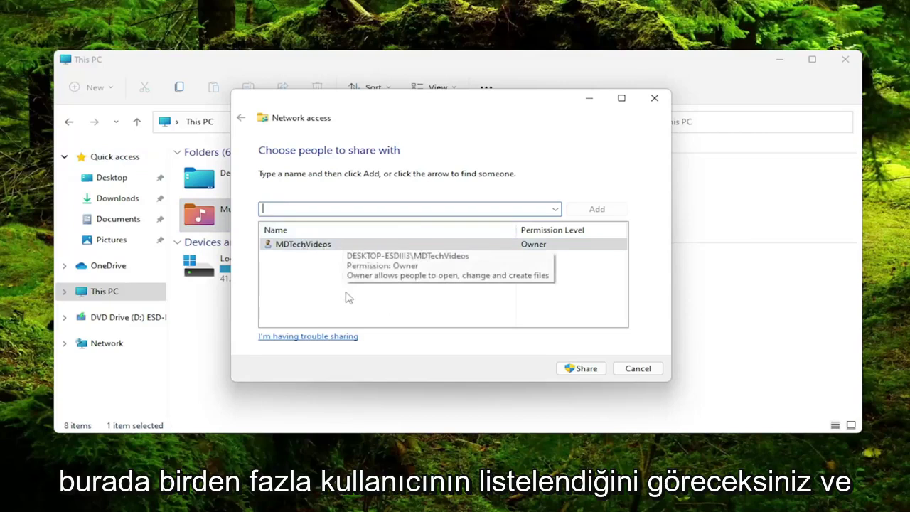
{"action": "left_click", "coordinate": [341, 247]}
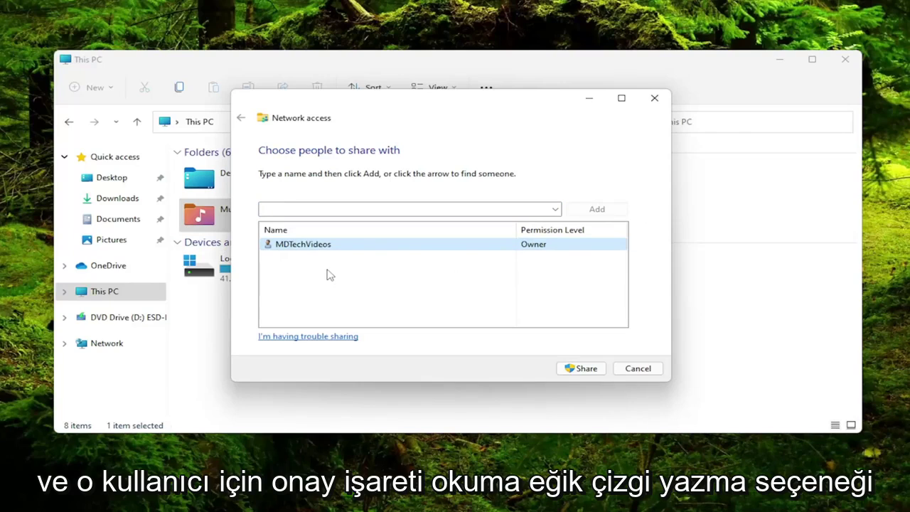
{"action": "left_click", "coordinate": [577, 369]}
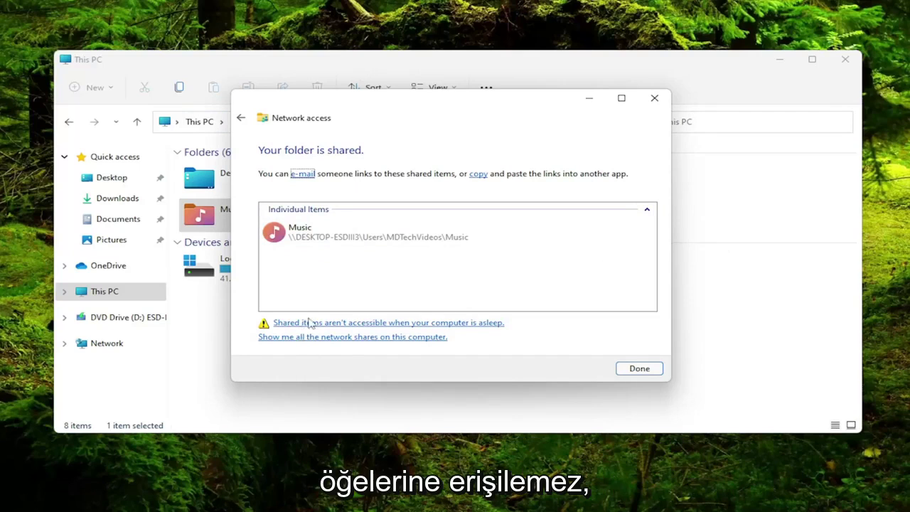
Set the Balanced power plan to never put the computer to sleep, save it, and finish the Music folder sharing.
{"action": "left_click", "coordinate": [393, 324]}
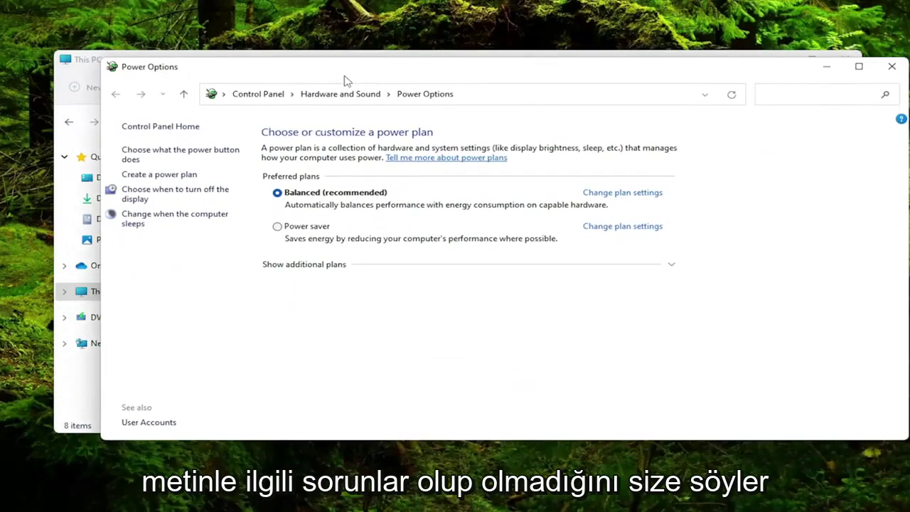
{"action": "left_click", "coordinate": [140, 224]}
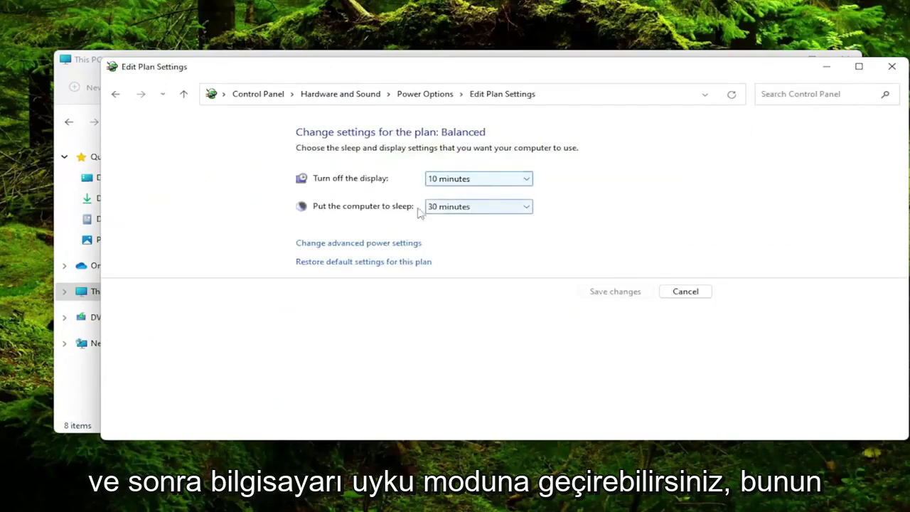
{"action": "left_click", "coordinate": [510, 210]}
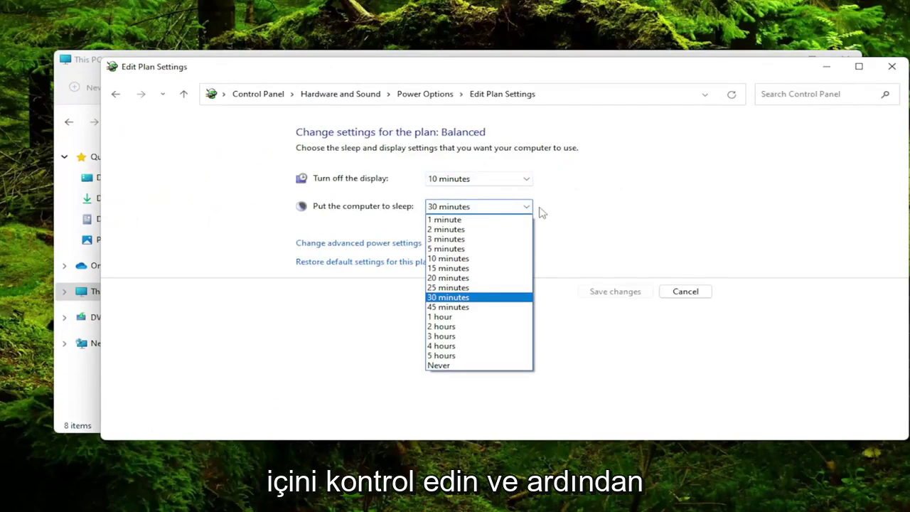
{"action": "left_click", "coordinate": [454, 365]}
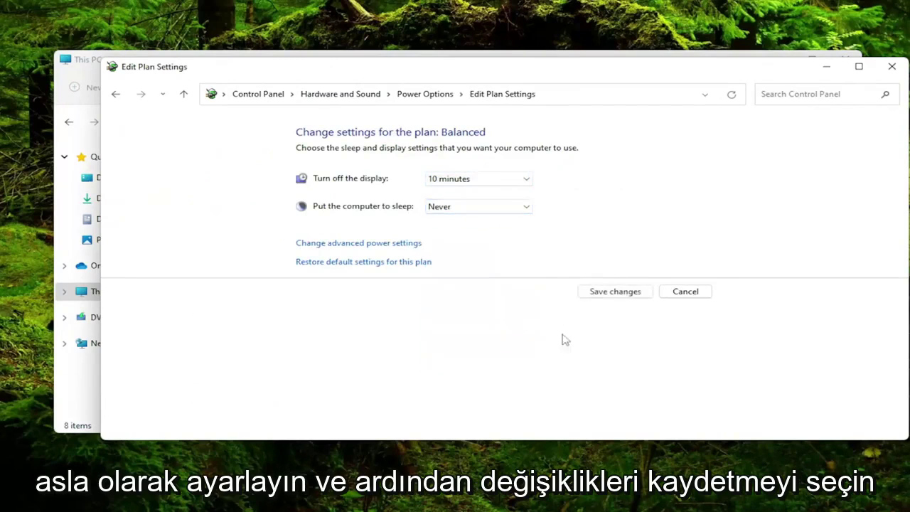
{"action": "left_click", "coordinate": [616, 292]}
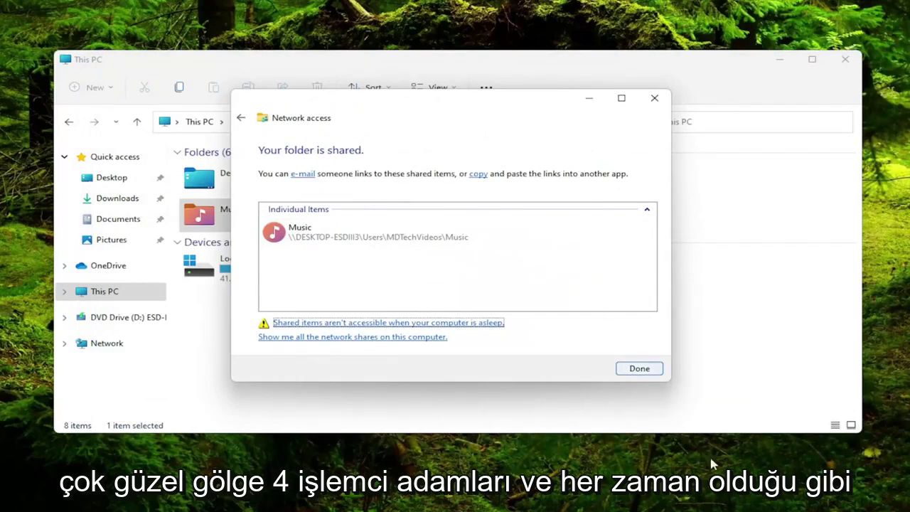
{"action": "left_click", "coordinate": [654, 371]}
{"action": "left_click", "coordinate": [820, 75]}
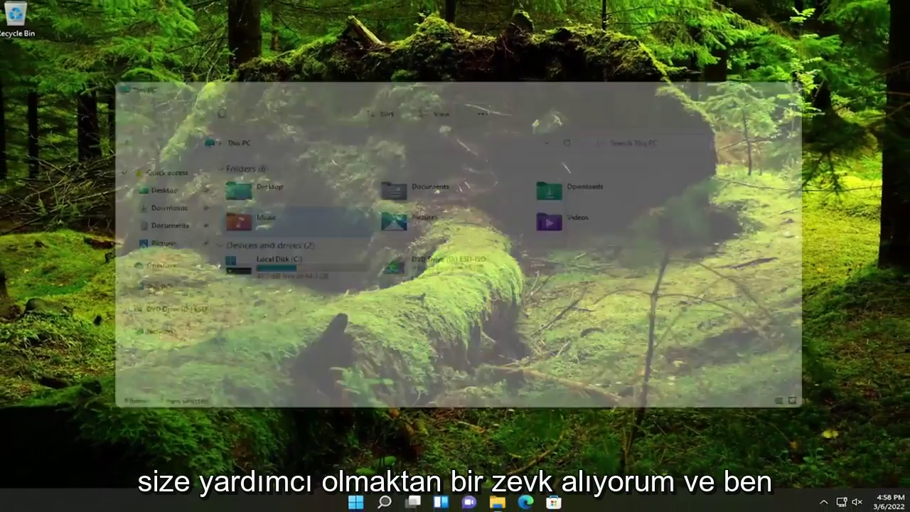